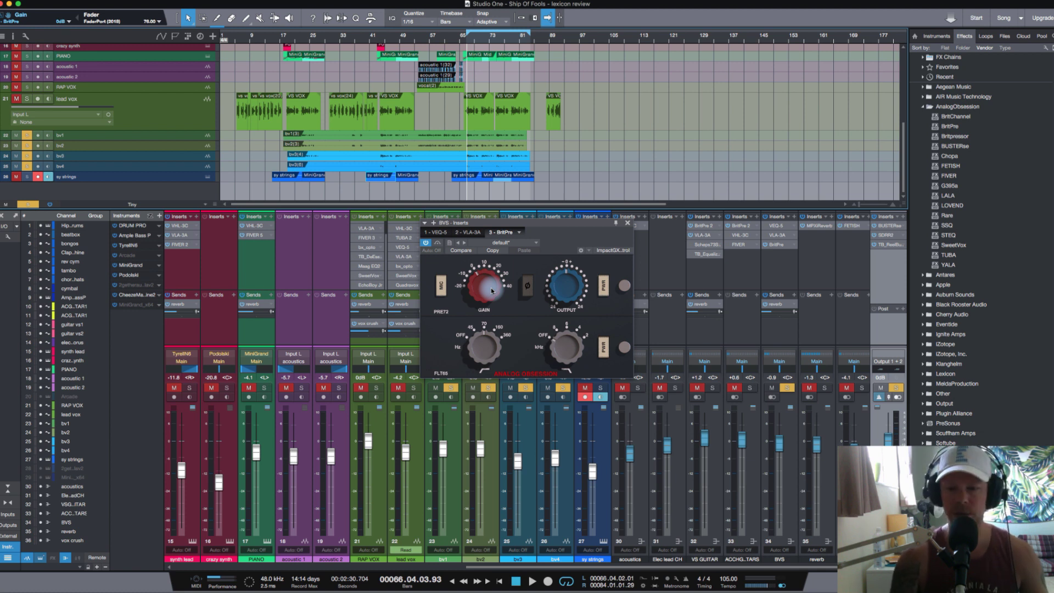
Play the backing vocals while sweeping the BritPre gain on the BVS bus, replay from around bar 75, and stop playback.
key(space)
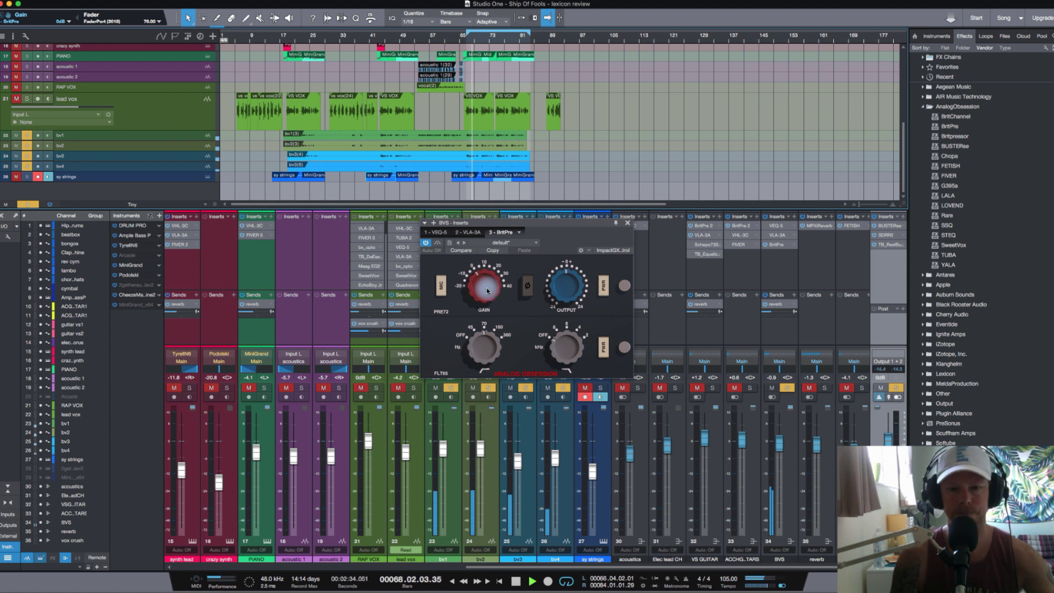
click(486, 289)
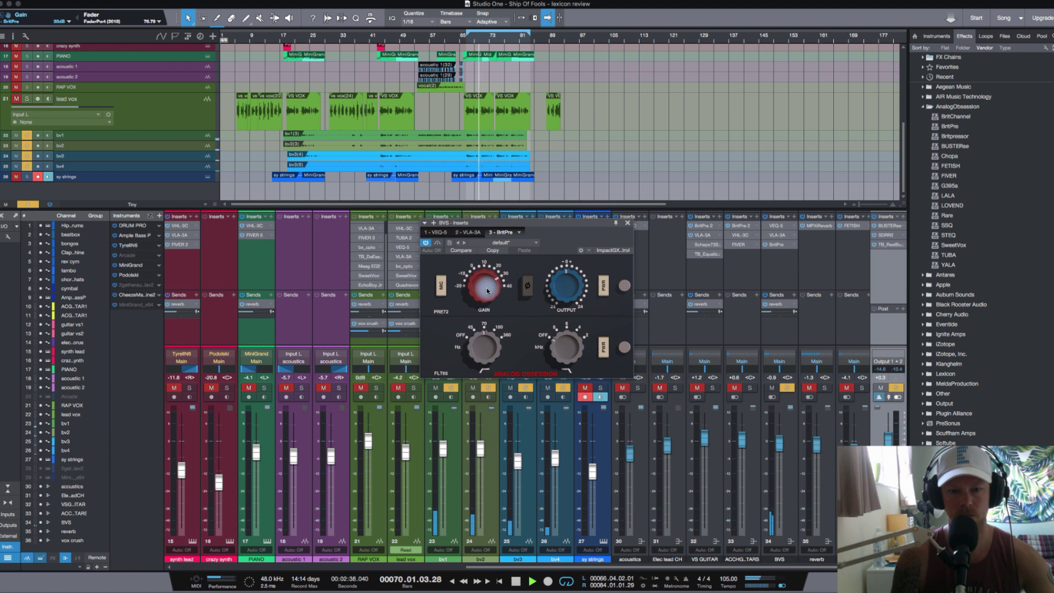
click(487, 291)
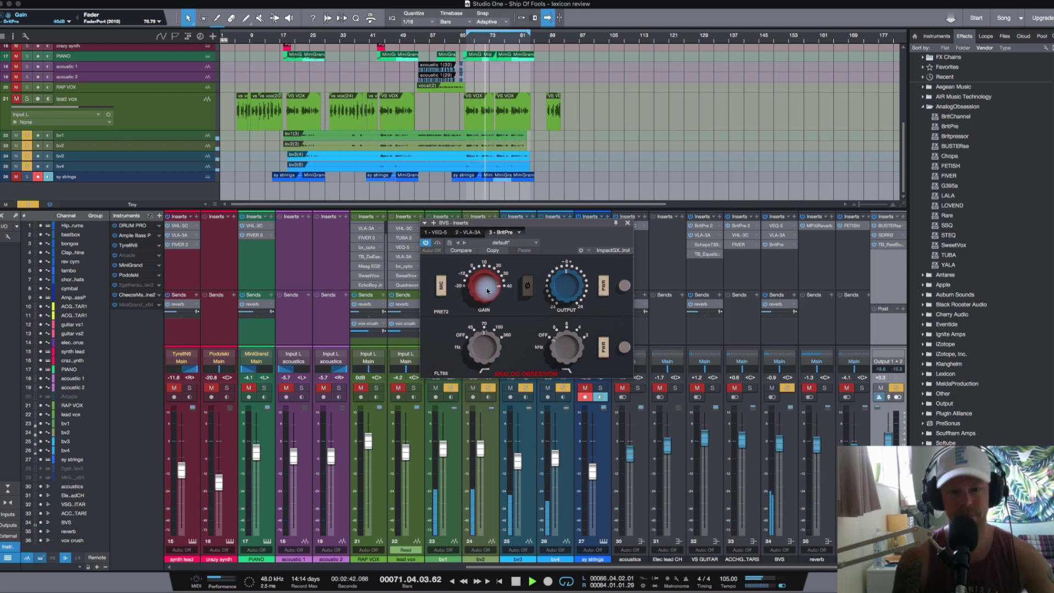
scroll(487, 291, down, 1)
scroll(487, 291, down, 1)
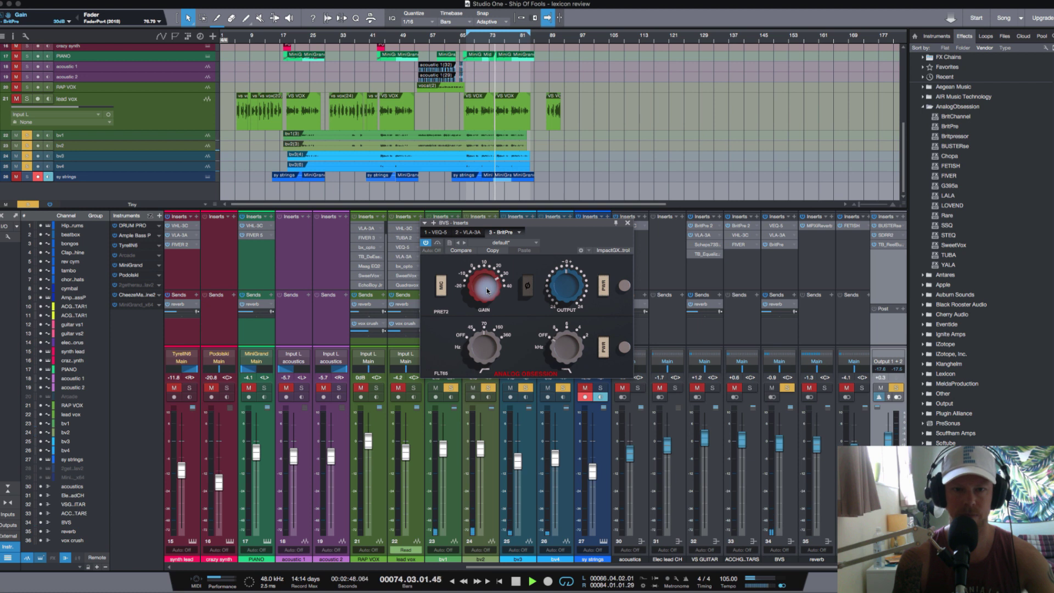
scroll(487, 291, up, 1)
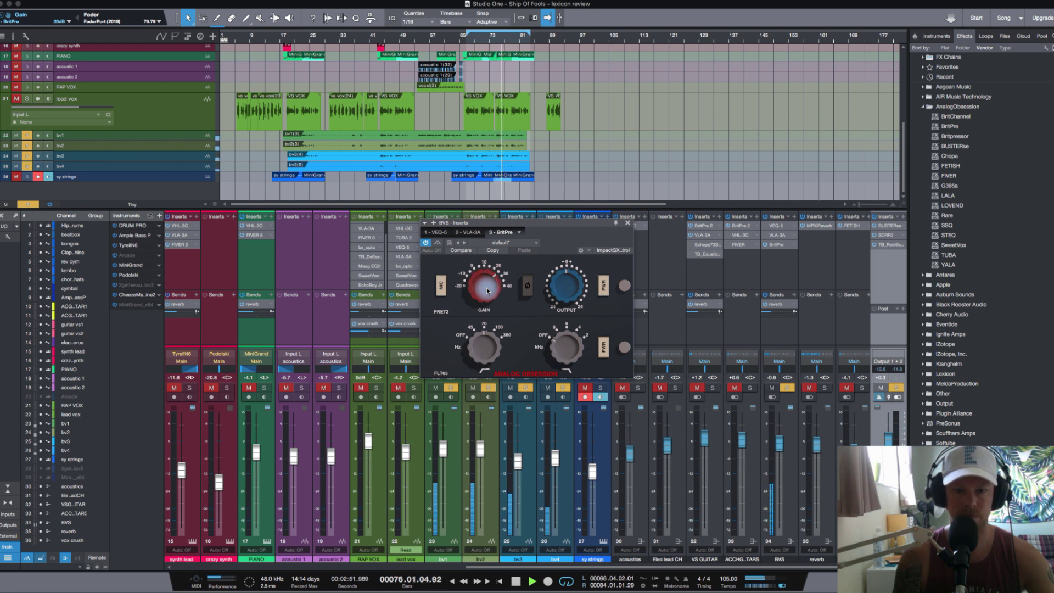
click(496, 40)
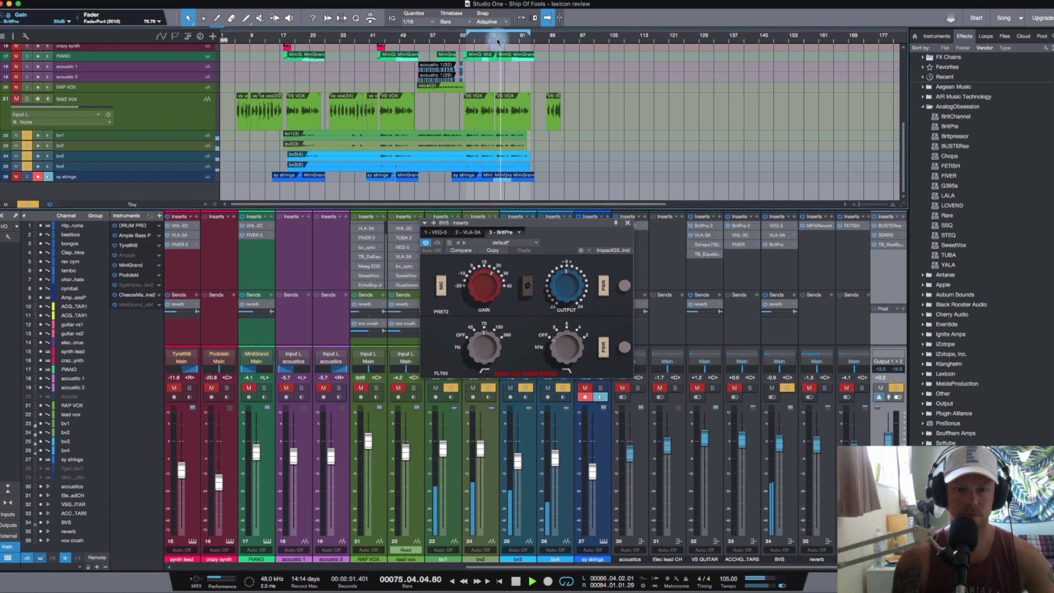
click(496, 40)
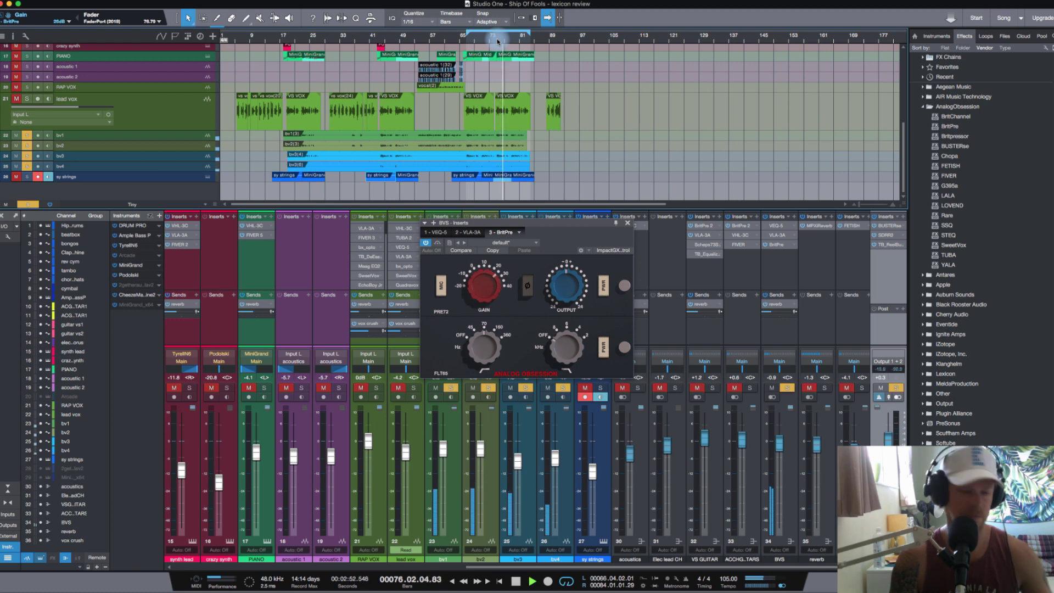
key(space)
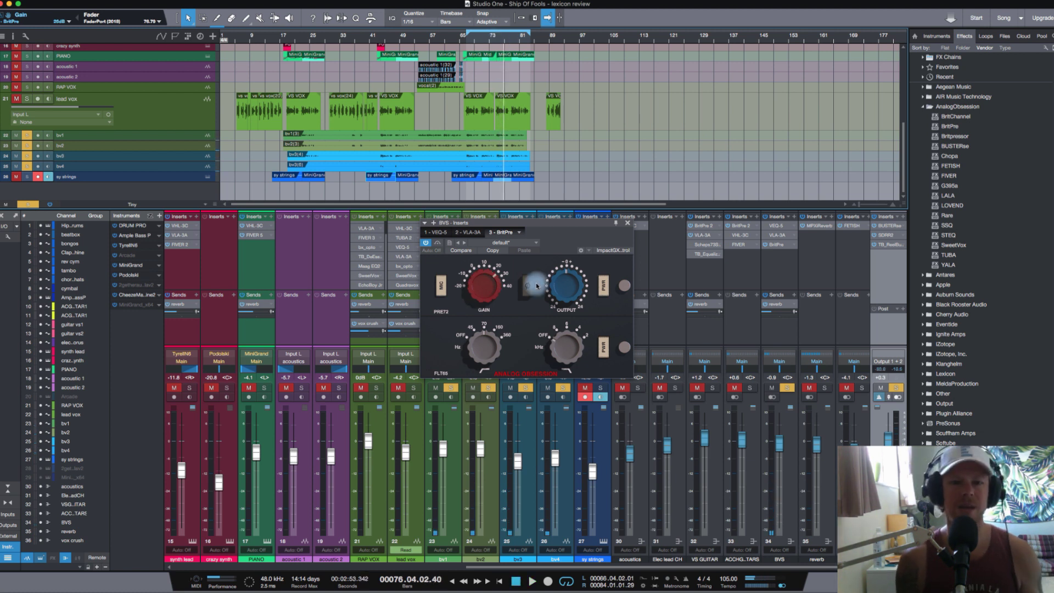
Return the playhead to the loop start and toggle BritPre's oversampling off and back on.
click(466, 40)
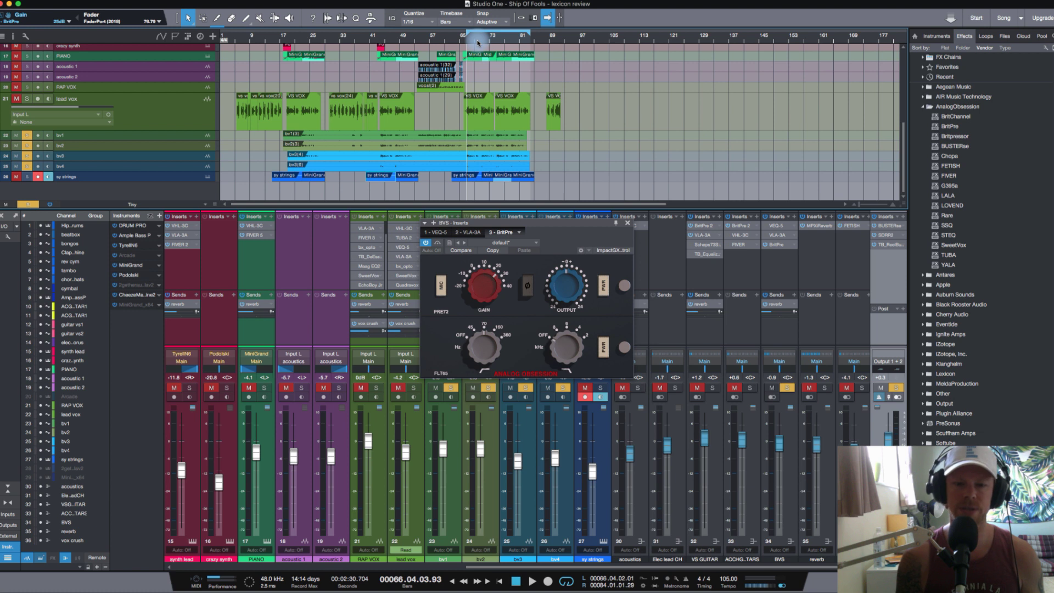
click(534, 374)
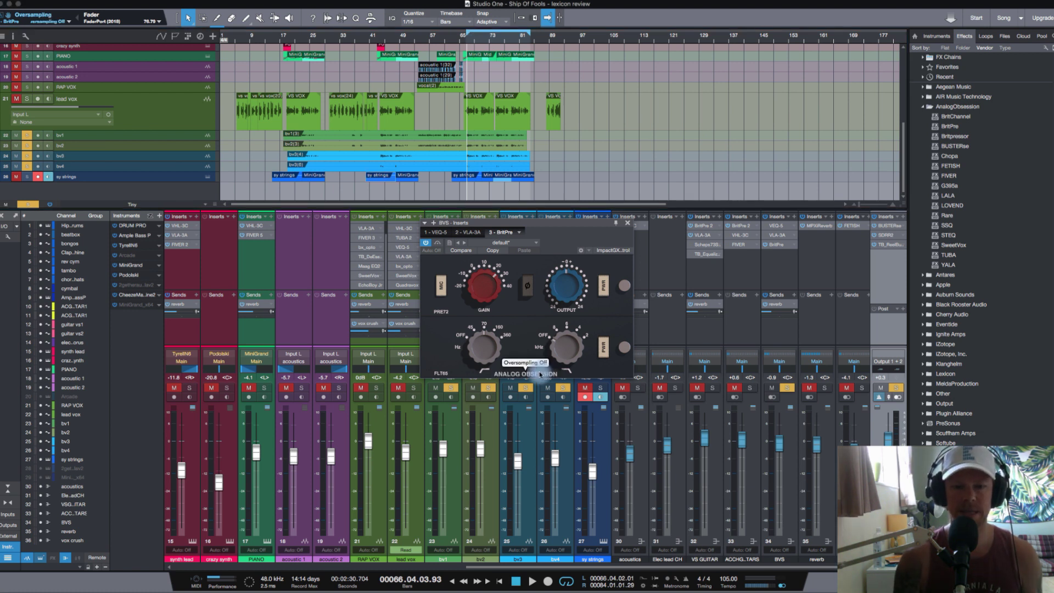
click(535, 374)
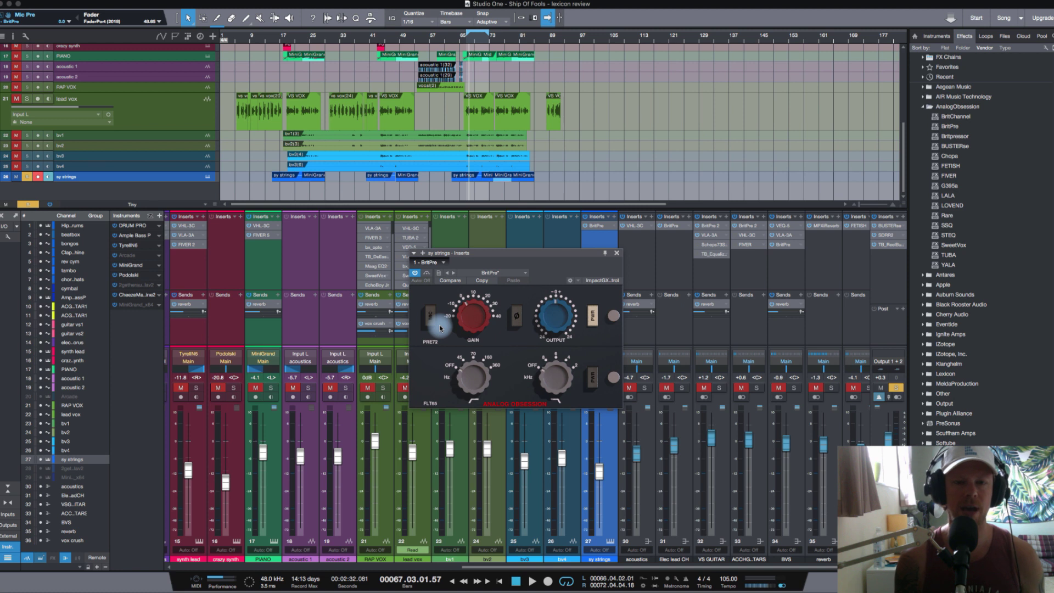
Audition the soloed sy strings track in the loop and raise its BritPre gain to 40 dB during playback.
key(space)
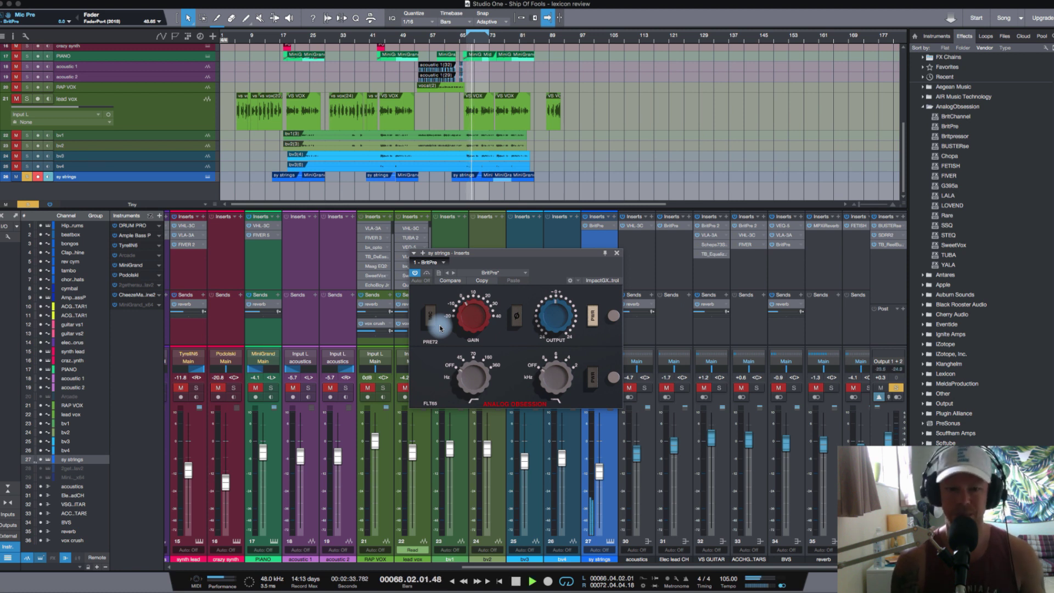
key(space)
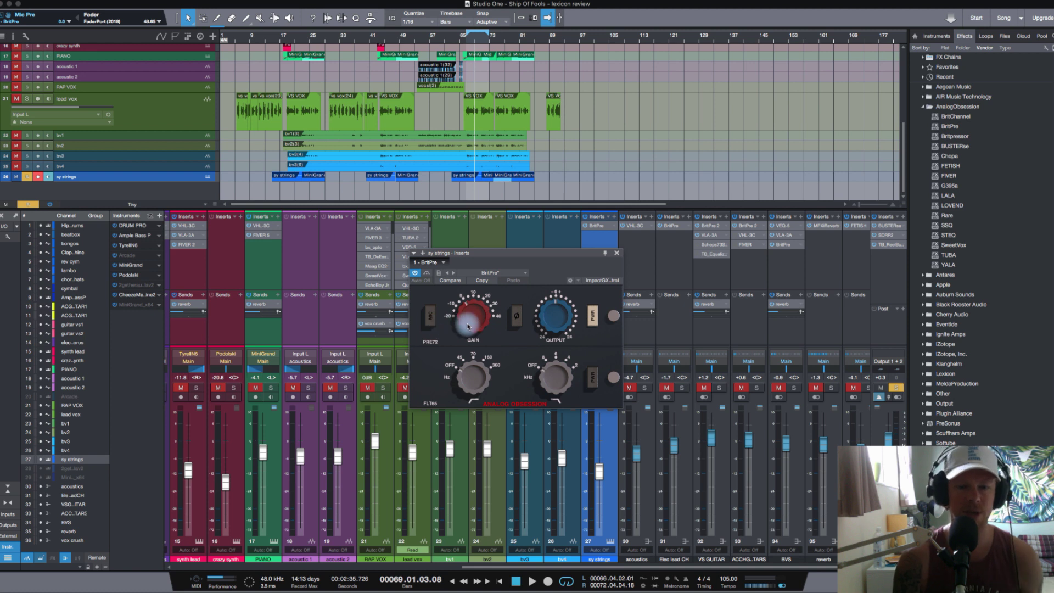
key(space)
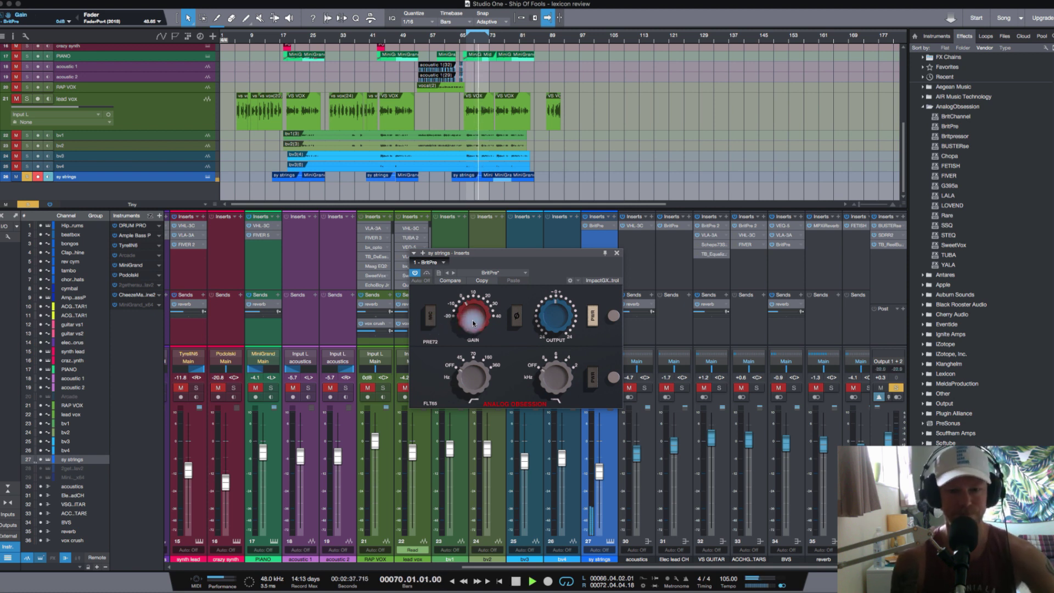
scroll(473, 322, up, 3)
scroll(473, 323, up, 2)
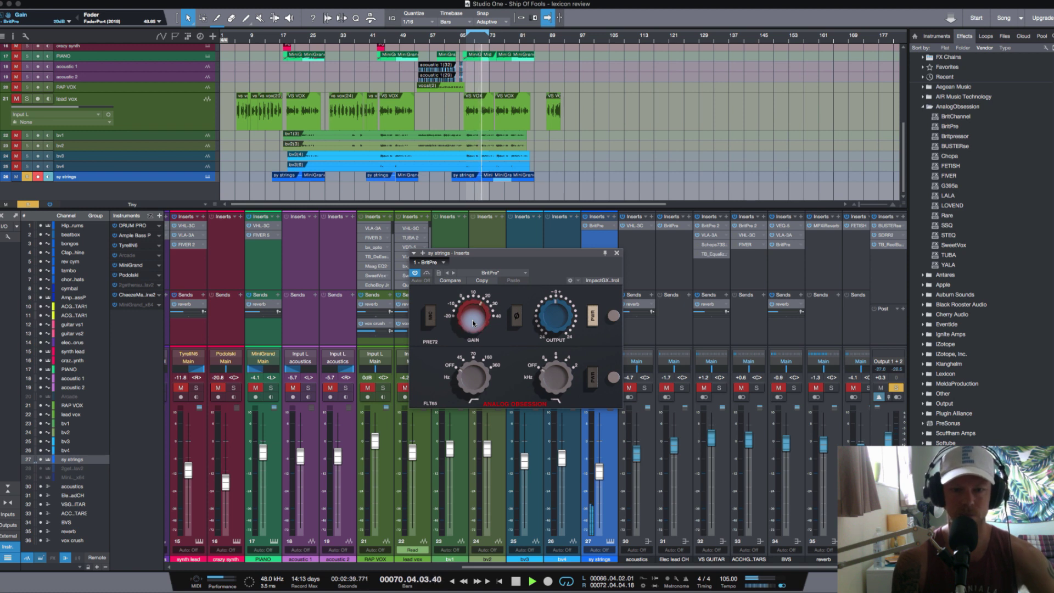
scroll(473, 323, up, 2)
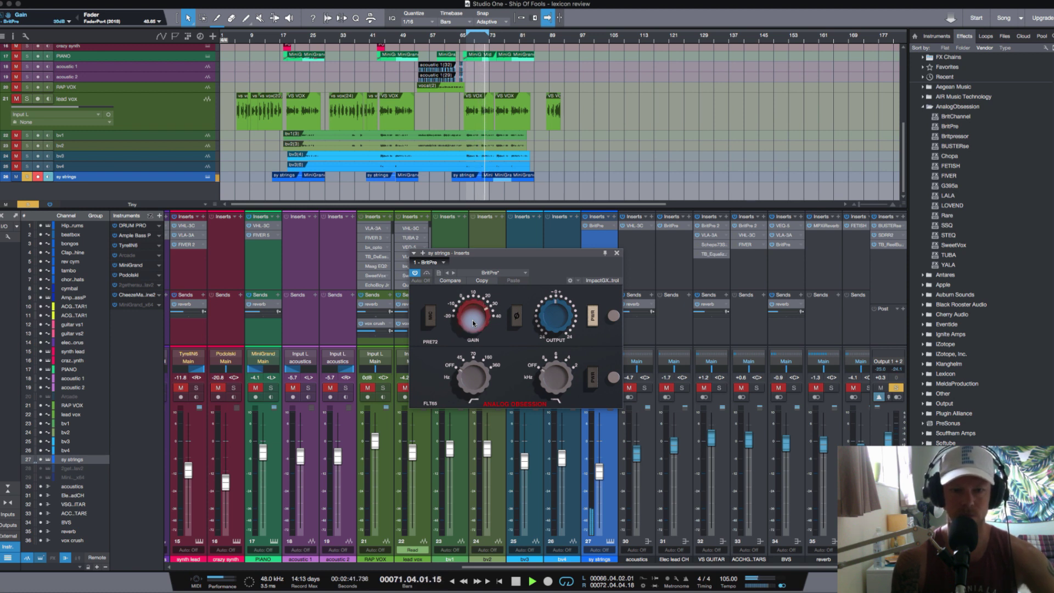
scroll(473, 323, up, 1)
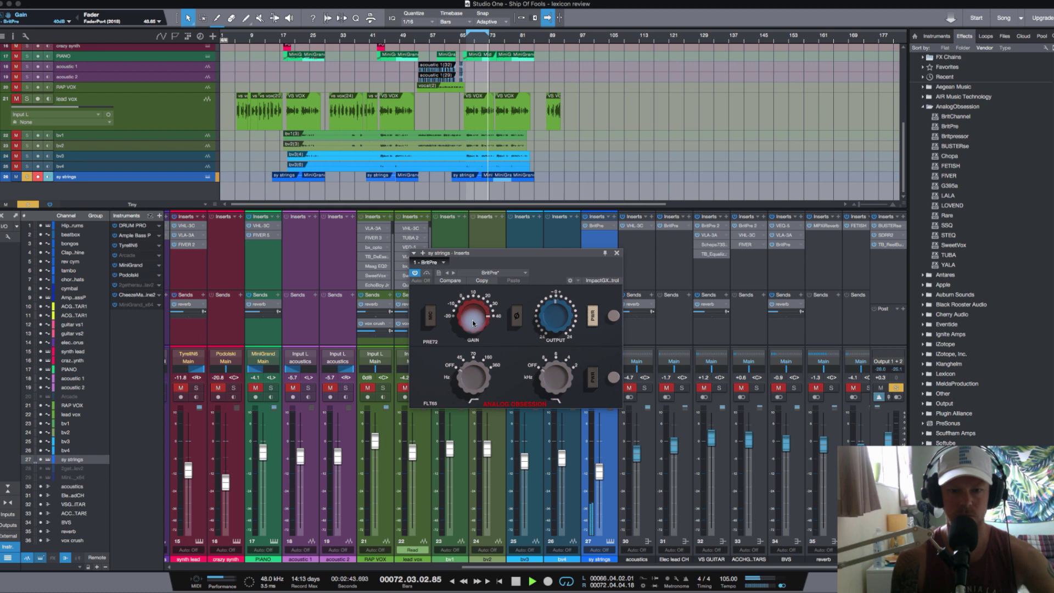
Lower the BritPre gain on sy strings to 10 dB while the loop keeps playing.
scroll(473, 323, down, 2)
scroll(473, 323, down, 1)
scroll(473, 323, down, 2)
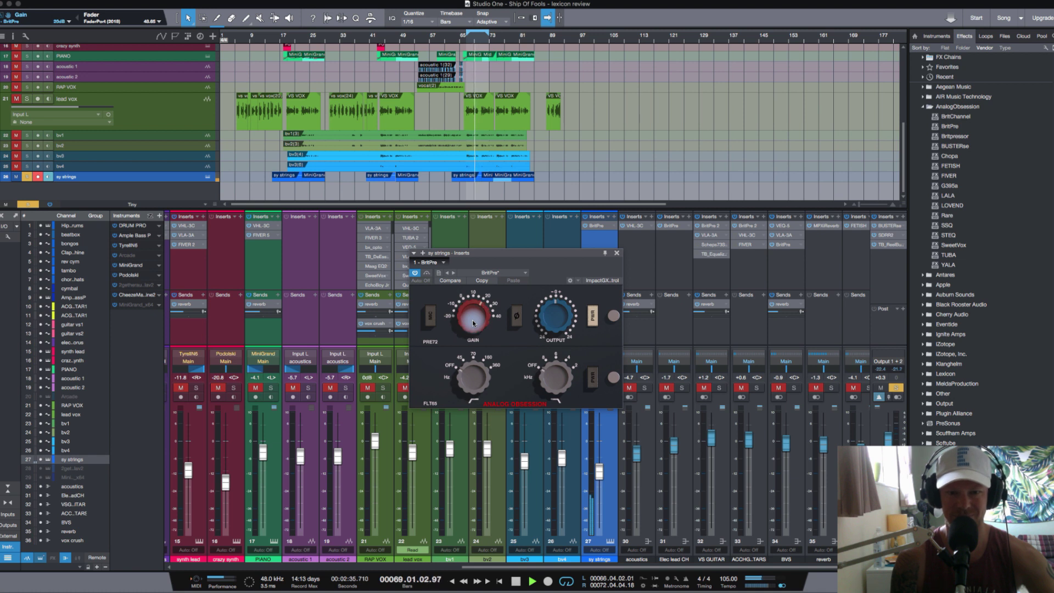
scroll(473, 323, down, 1)
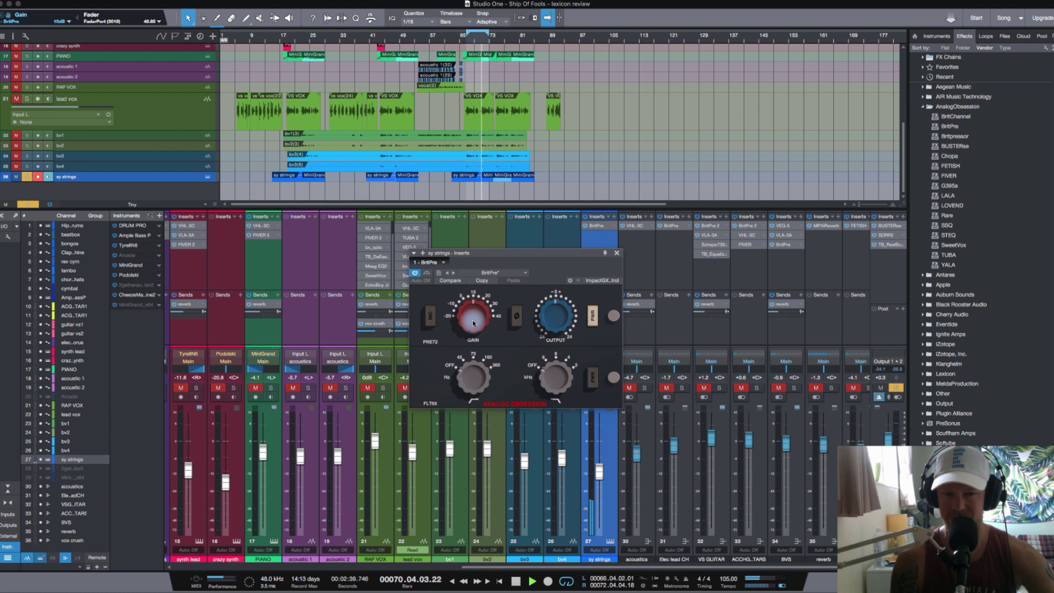
Raise the BritPre gain on sy strings again and compare the sound with the preamp section switched off and back on.
click(593, 317)
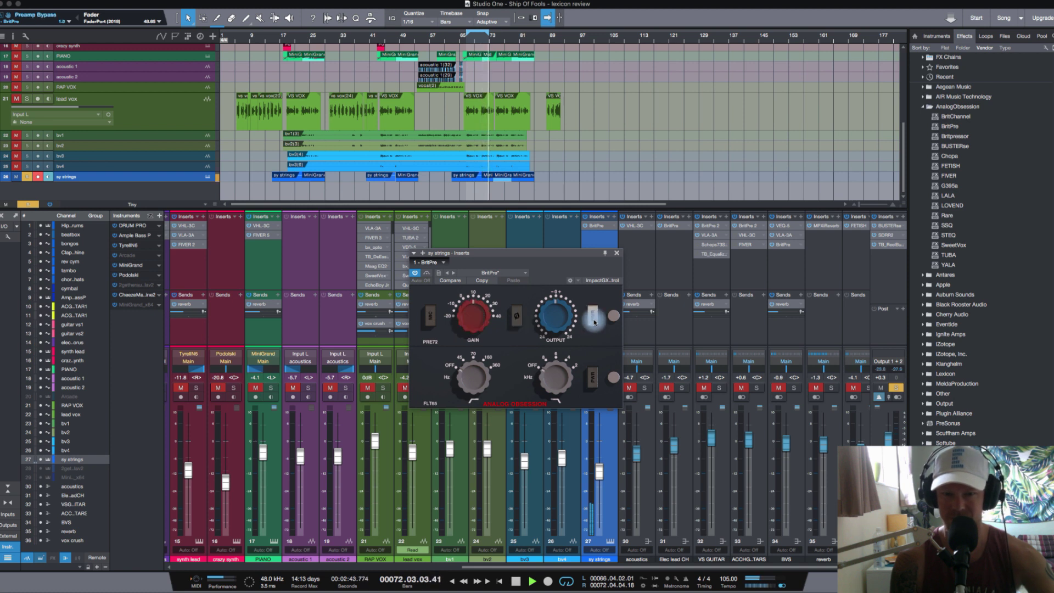
scroll(476, 323, up, 2)
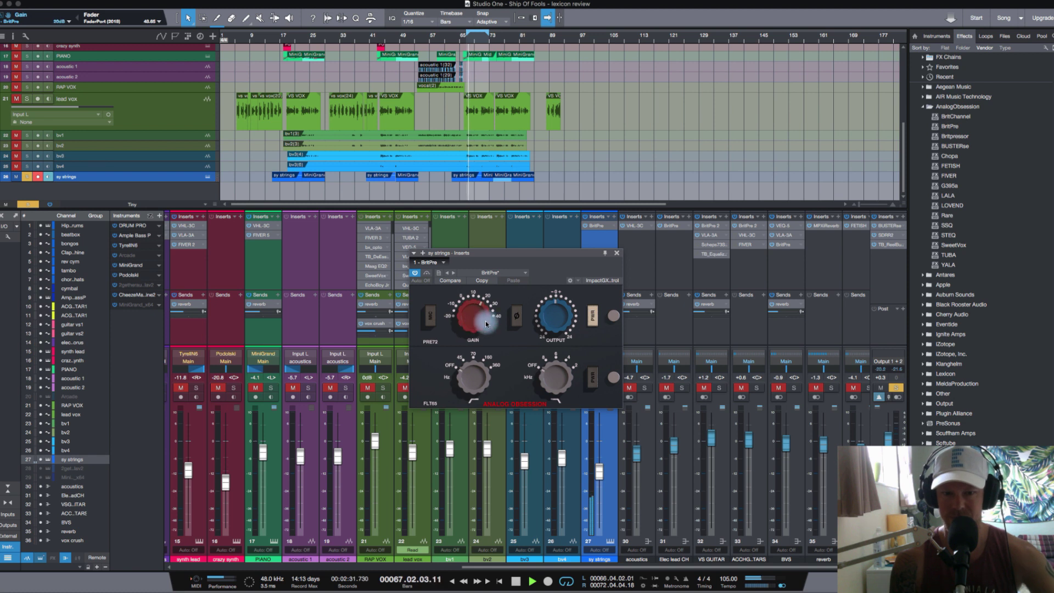
click(591, 319)
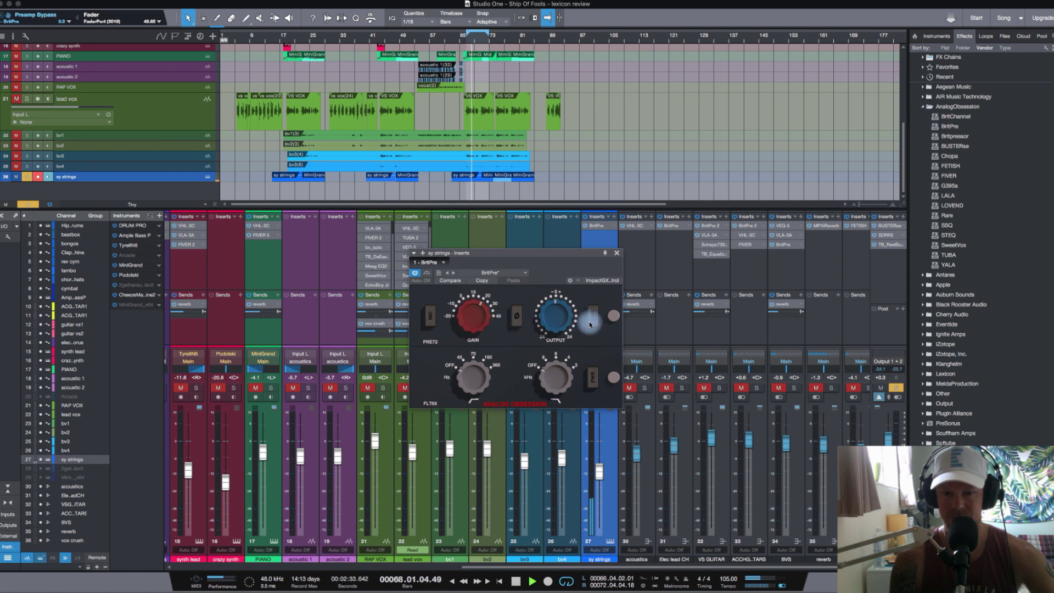
click(590, 323)
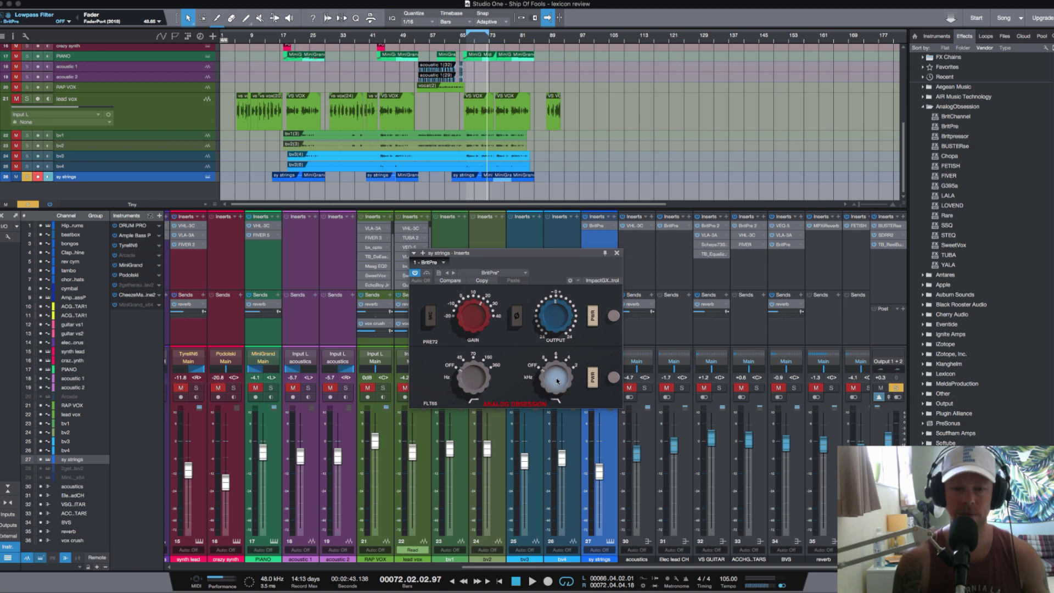
Play the sy strings loop while stepping BritPre's lowpass filter through its frequency settings, and stop playback.
key(space)
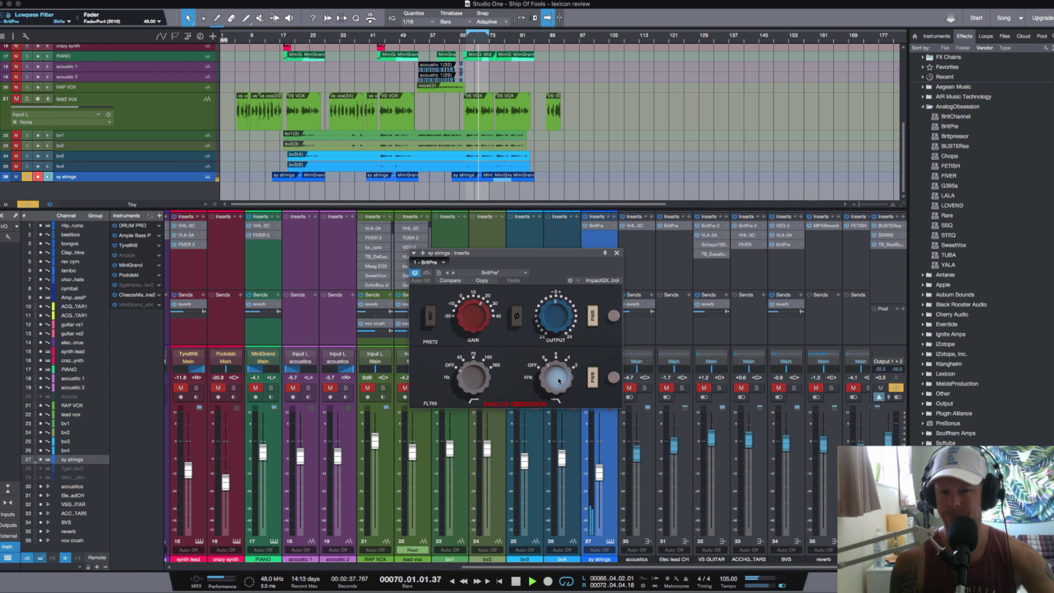
scroll(558, 380, down, 2)
scroll(558, 381, up, 2)
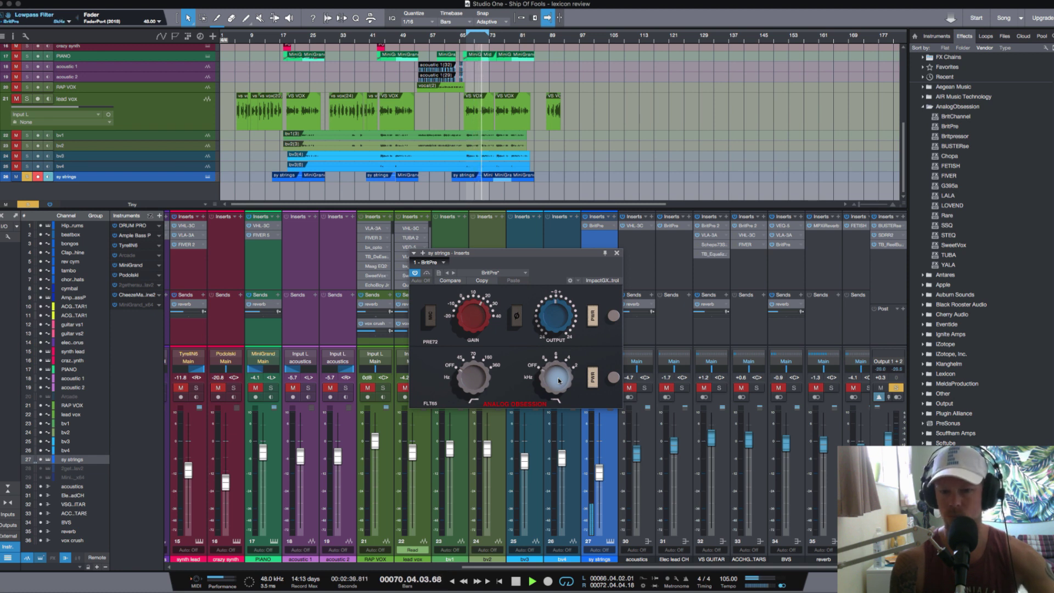
scroll(558, 380, up, 1)
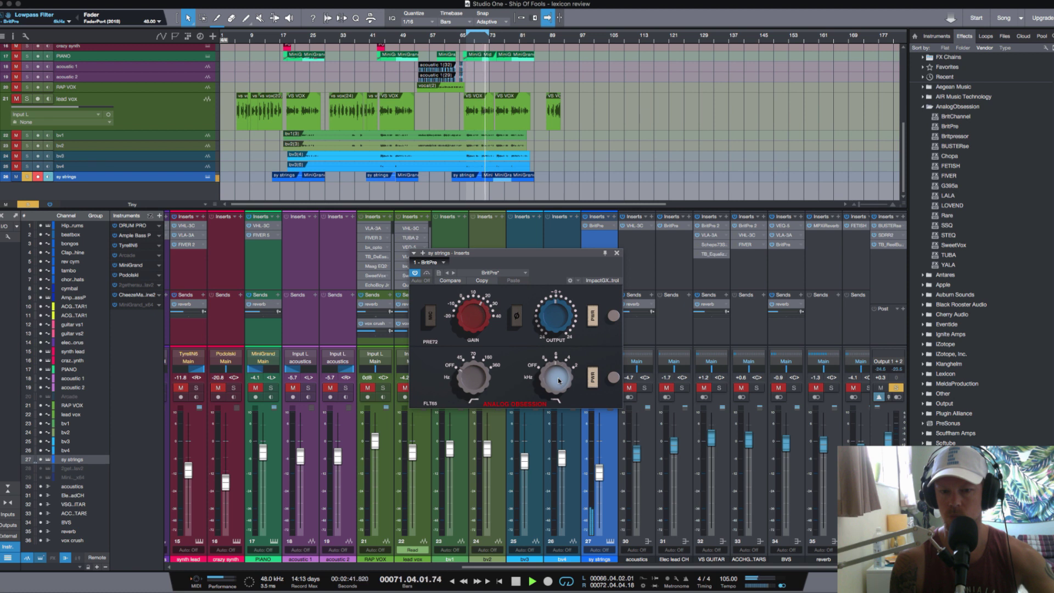
scroll(558, 381, down, 1)
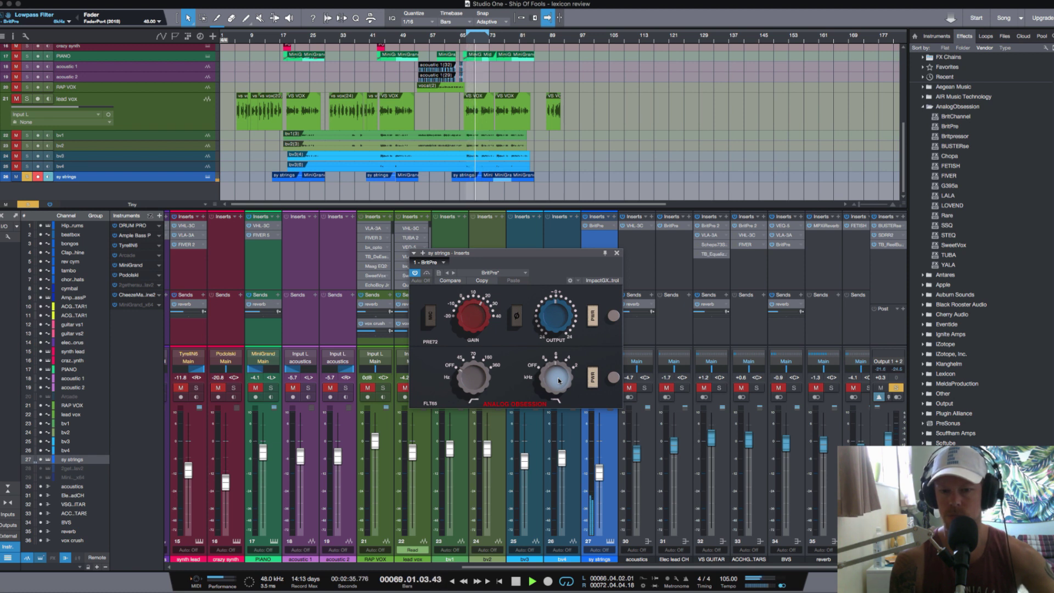
key(space)
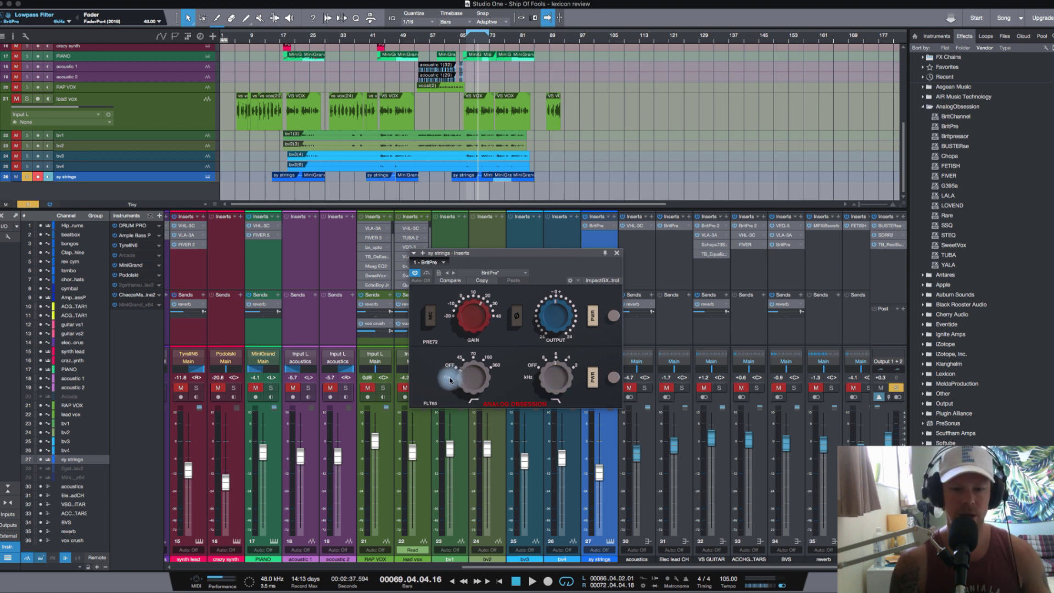
Audition BritPre's highpass filter on the sy strings loop, stop playback, and reposition the plug-in window slightly.
key(space)
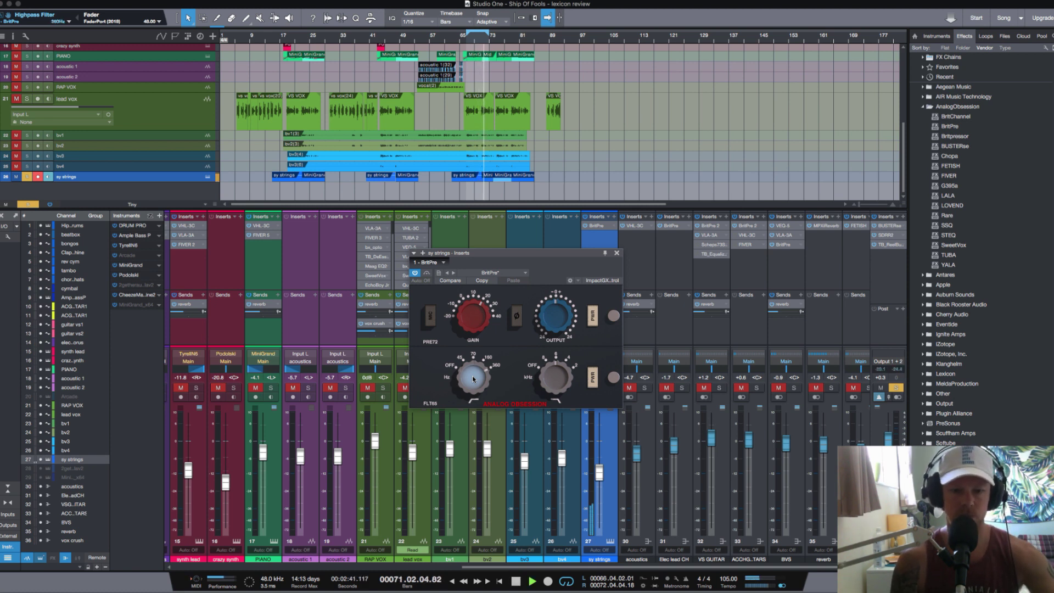
key(space)
drag(539, 258, 550, 248)
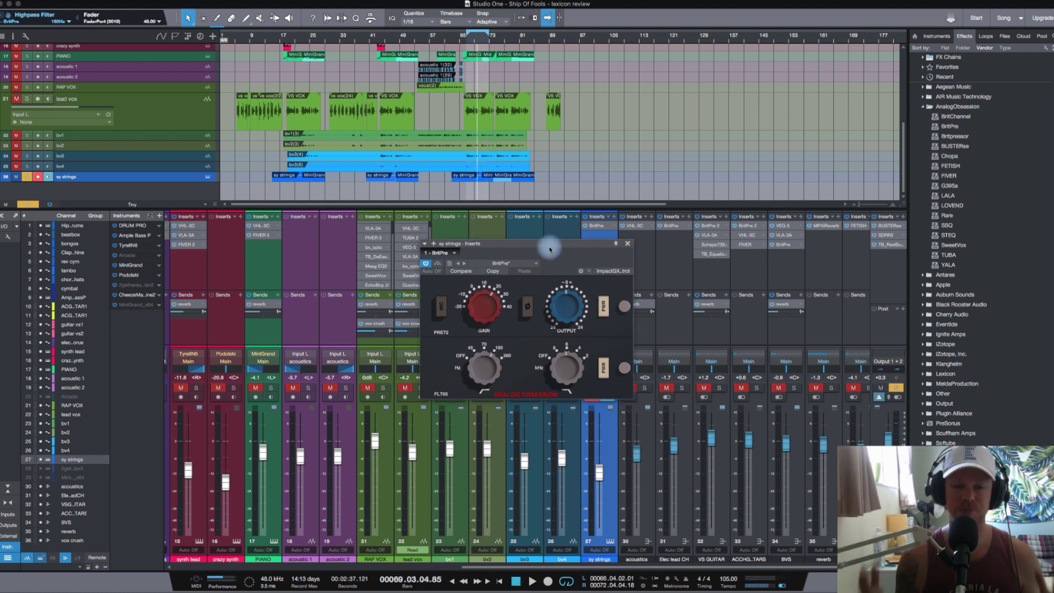